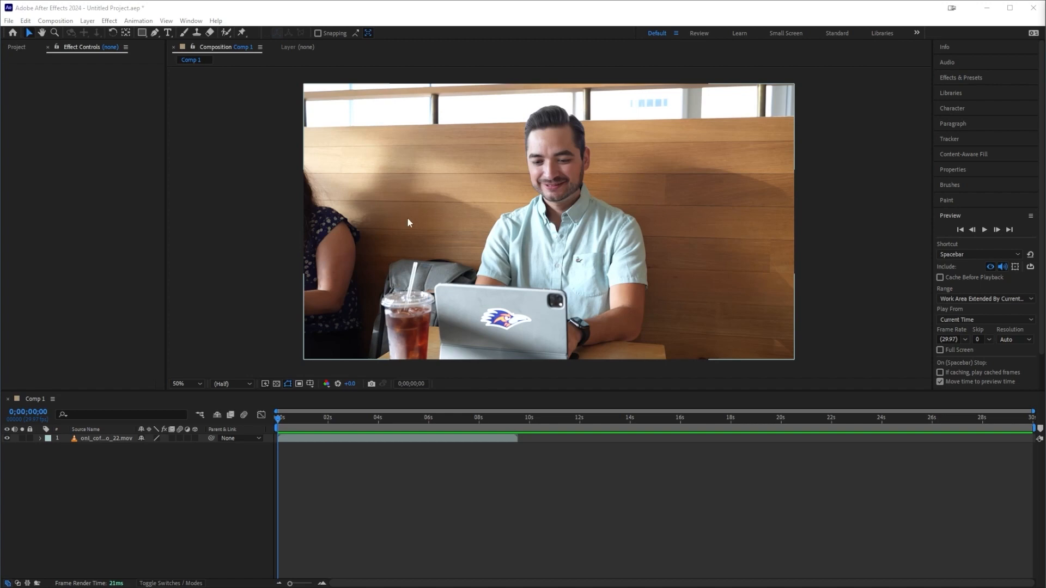
- Duplicate the coffee shop video layer and select the seated man with his laptop on the upper copy using the Roto Brush
left_click(89, 440)
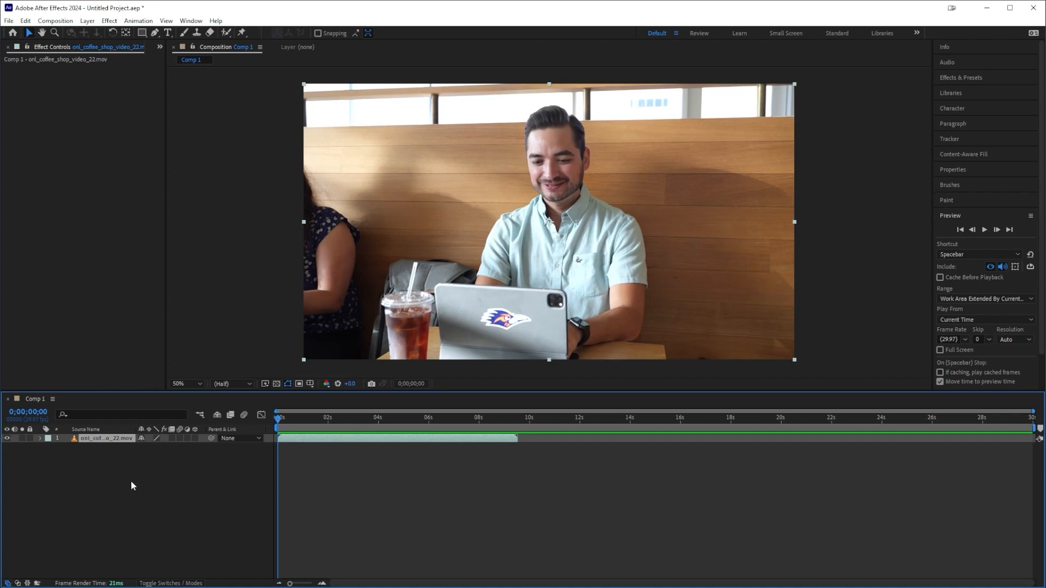
key("ctrl+d")
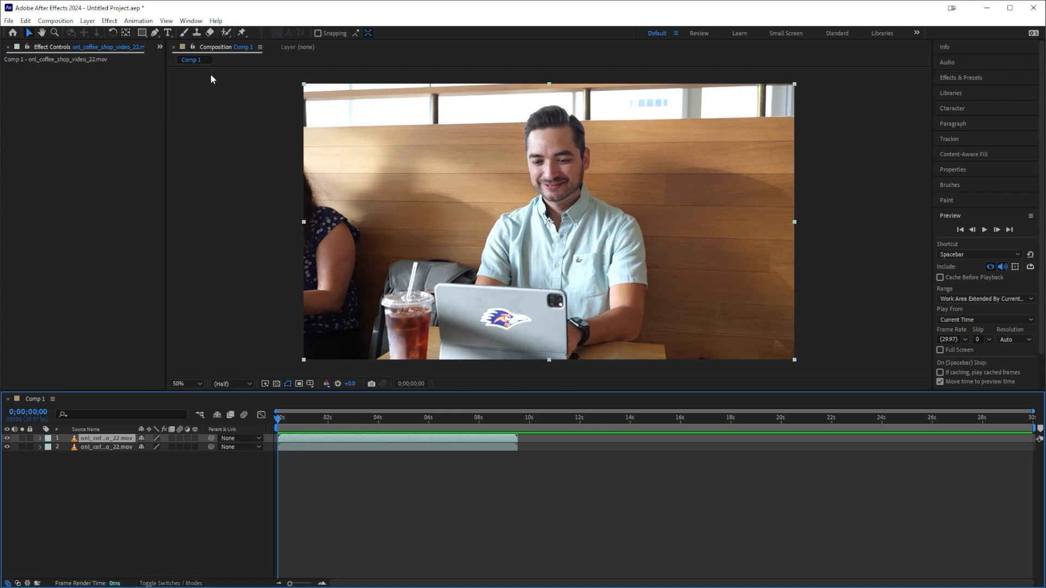
left_click(225, 34)
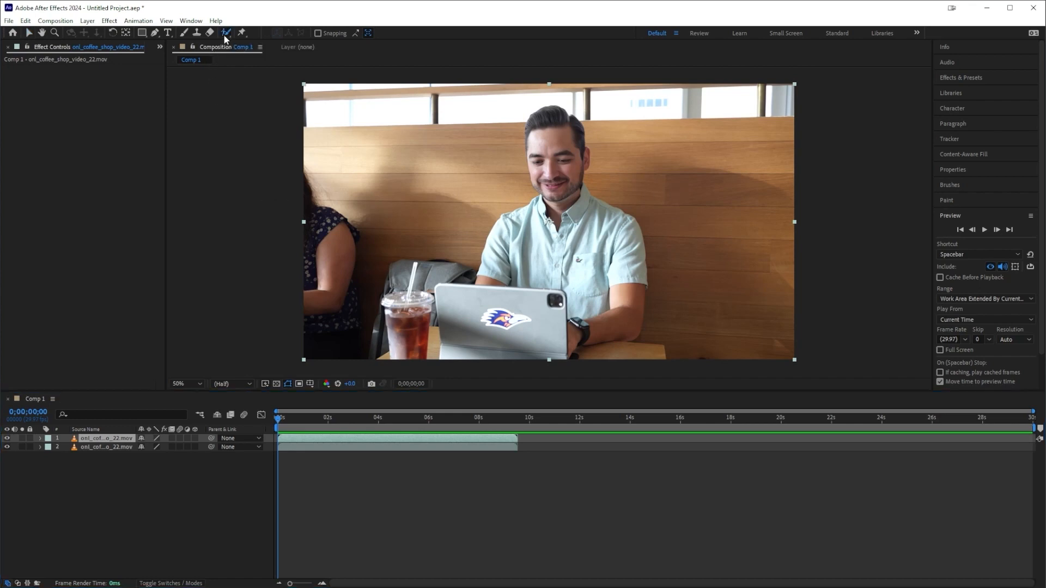
double_click(550, 183)
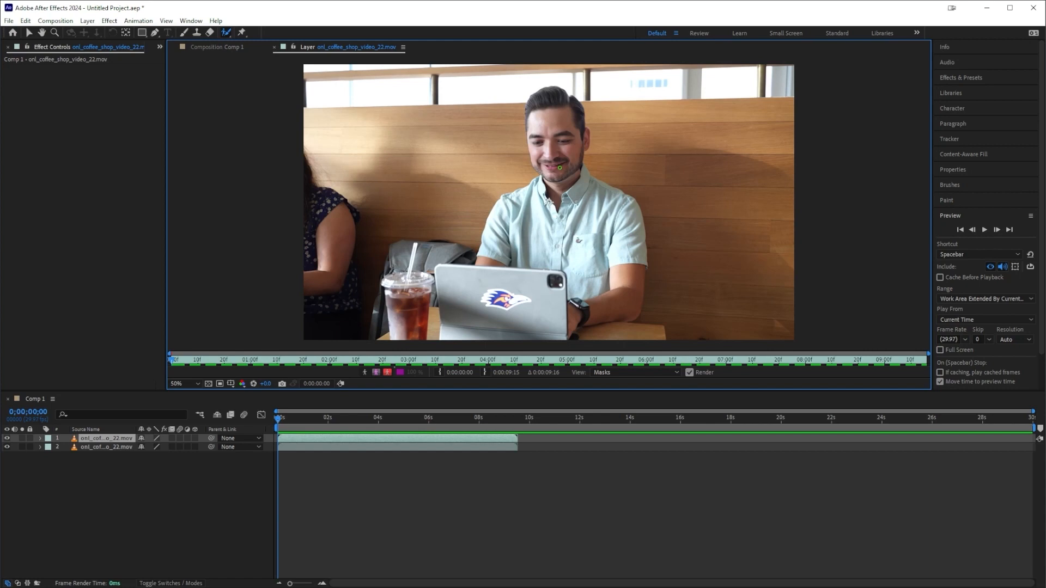
mouse_move(541, 116)
left_mouse_down()
mouse_move(525, 216)
mouse_move(500, 233)
mouse_move(491, 283)
left_mouse_up()
mouse_move(560, 119)
left_mouse_down()
mouse_move(600, 231)
mouse_move(587, 292)
mouse_move(558, 298)
mouse_move(535, 280)
mouse_move(577, 312)
mouse_move(617, 305)
mouse_move(635, 244)
left_mouse_up()
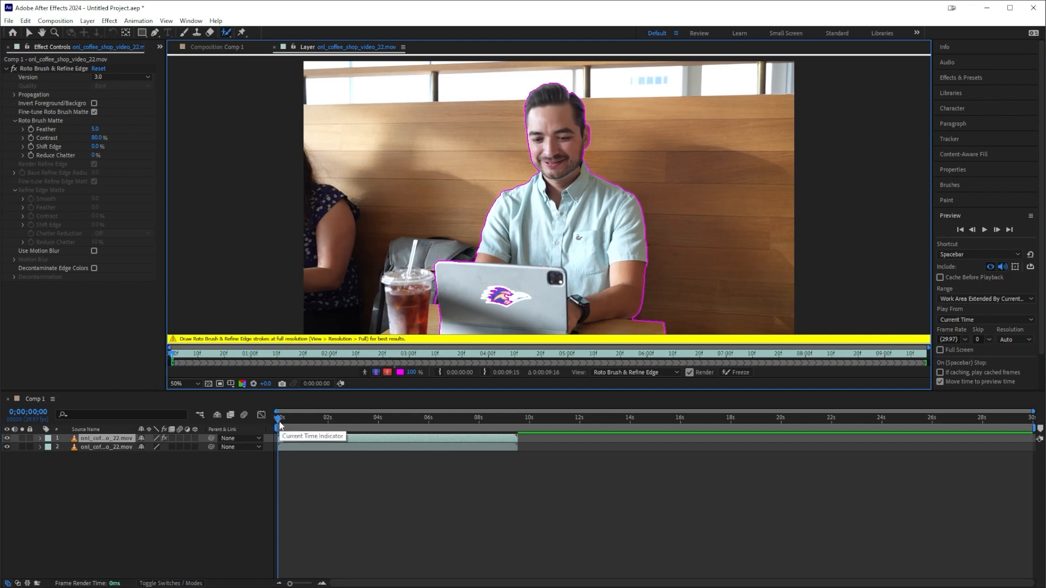
- Check the man's cutout in the composition at 0;00;07;05 by temporarily hiding the lower video layer
mouse_move(279, 426)
left_mouse_down()
mouse_move(469, 425)
mouse_move(402, 423)
mouse_move(457, 420)
left_mouse_up()
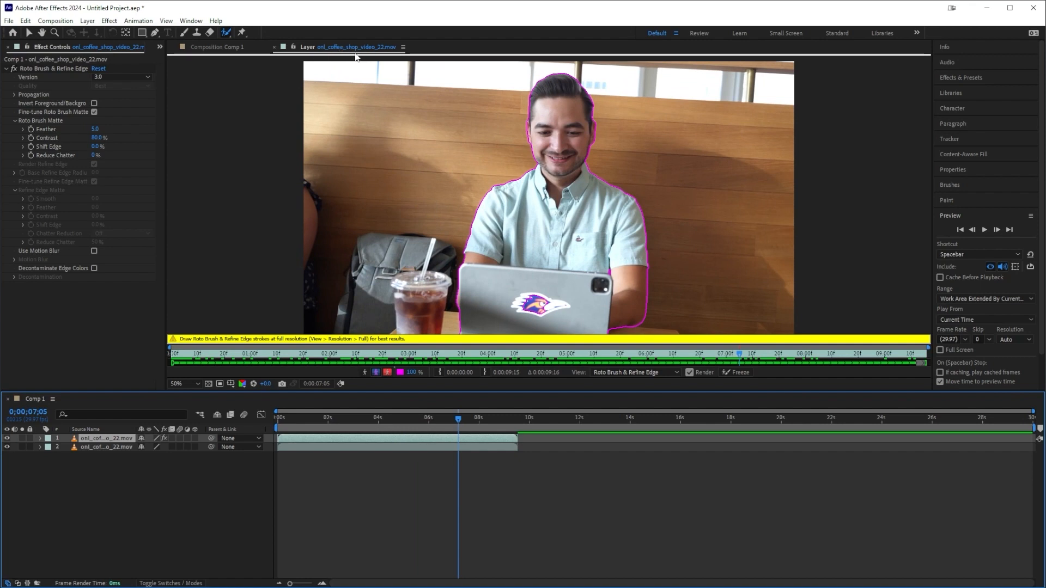
left_click(256, 53)
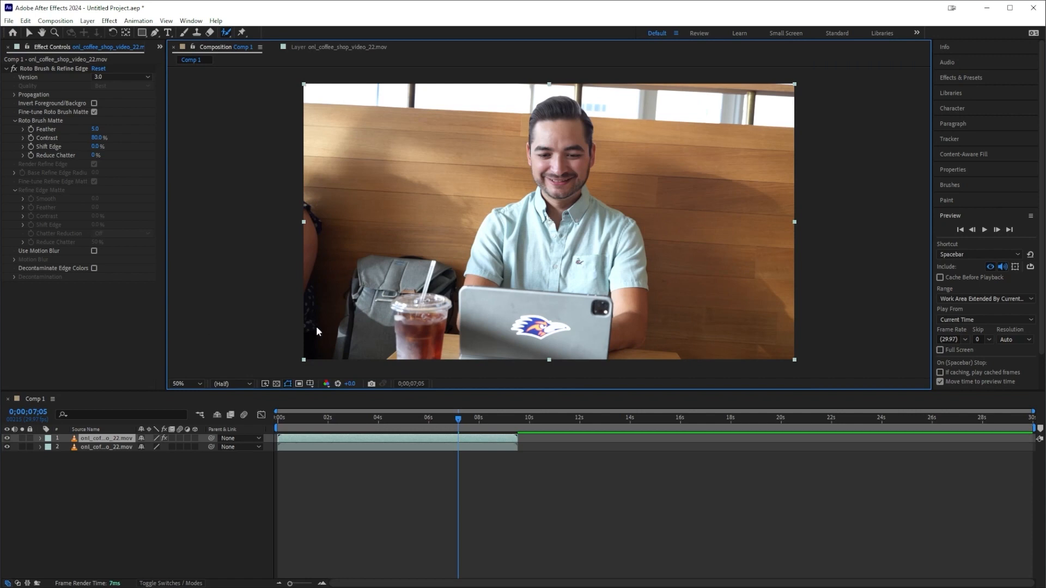
left_click(6, 447)
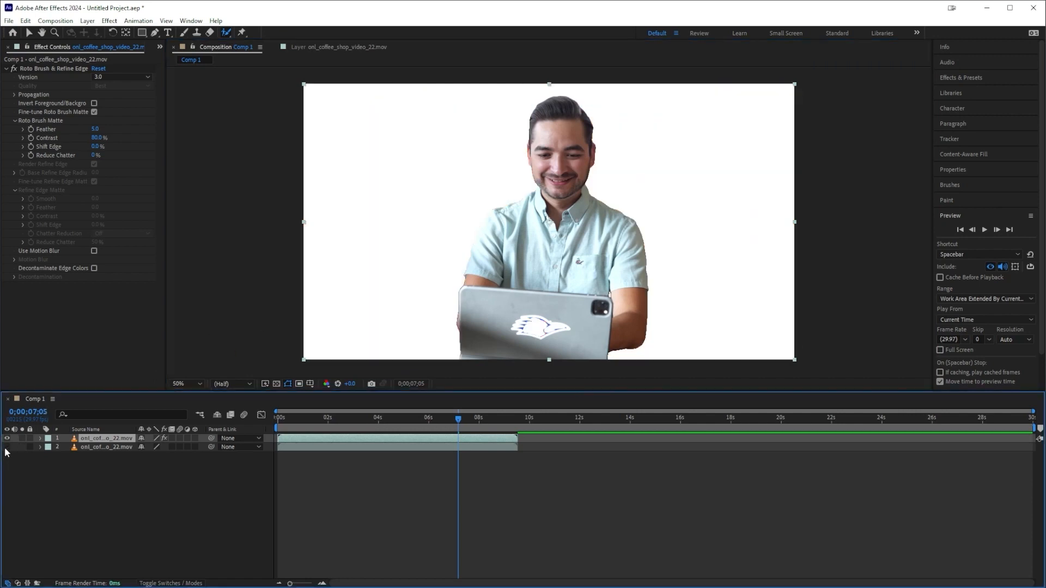
left_click(6, 446)
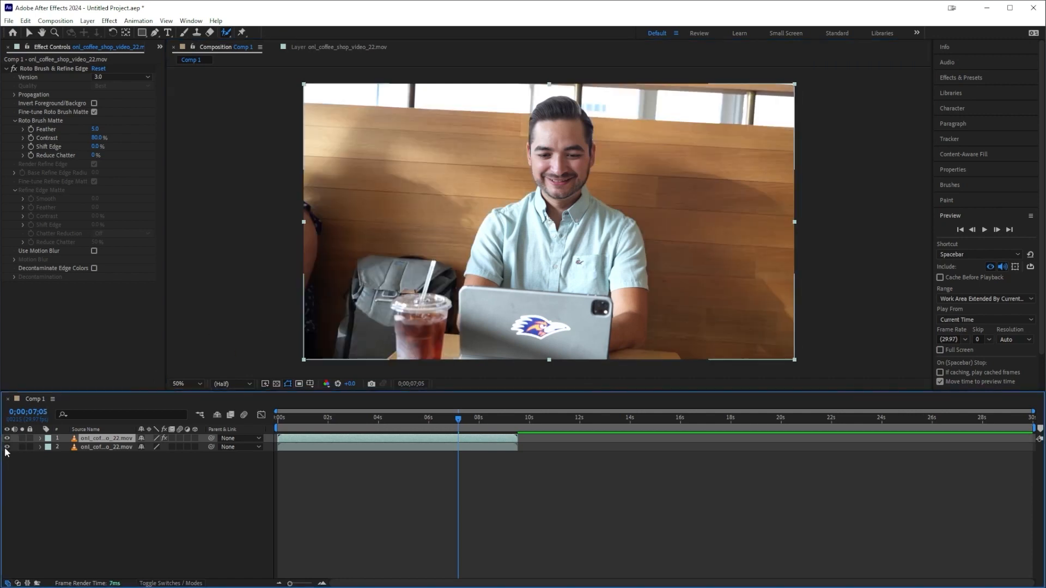
left_click(7, 448)
left_click(7, 447)
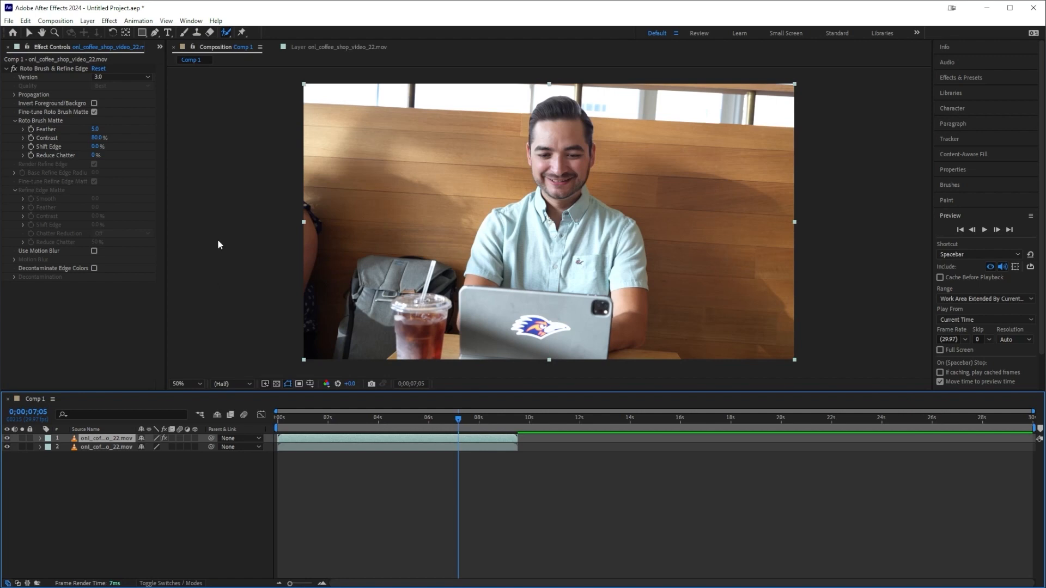
- Add the text "Online Learning" across the upper part of the footage and place its layer between the two video layers
left_click(168, 33)
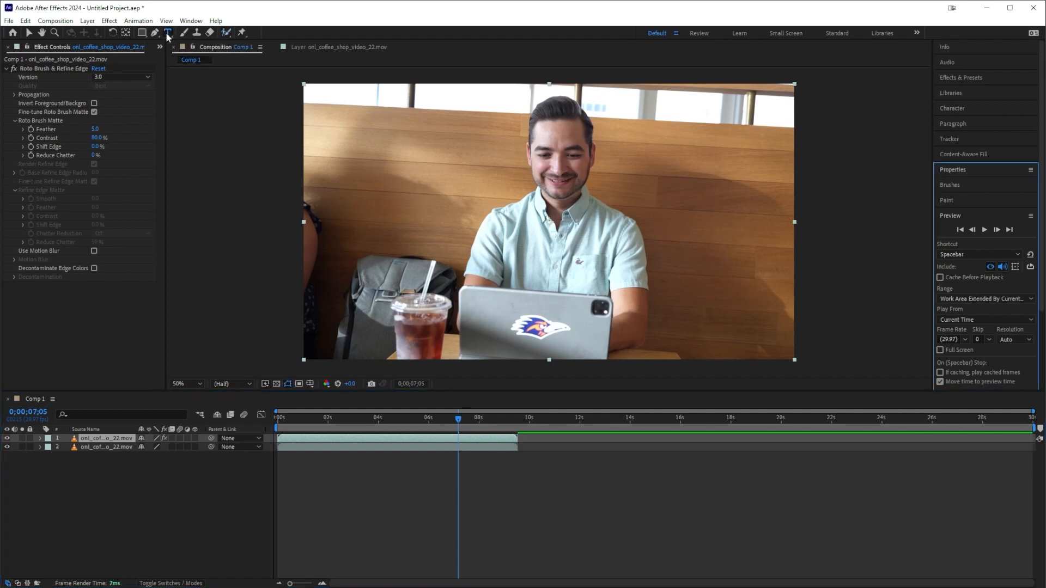
left_click(375, 163)
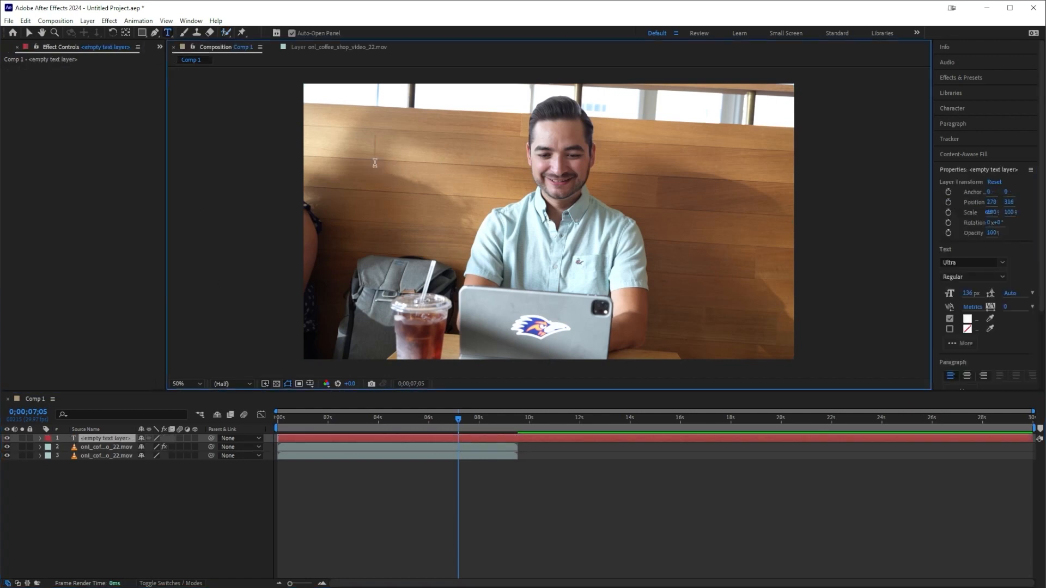
type("O")
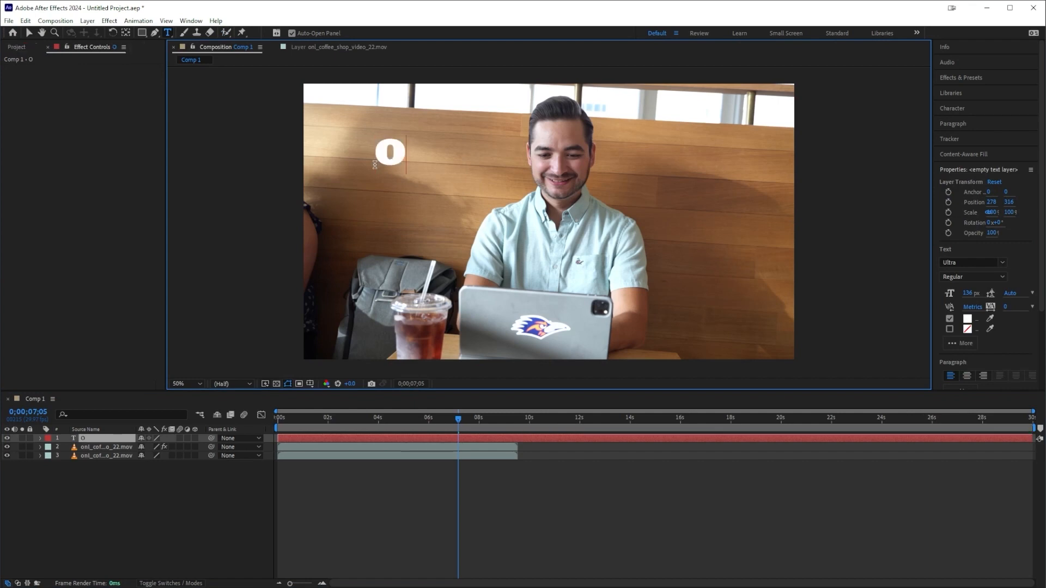
type("nline Lea")
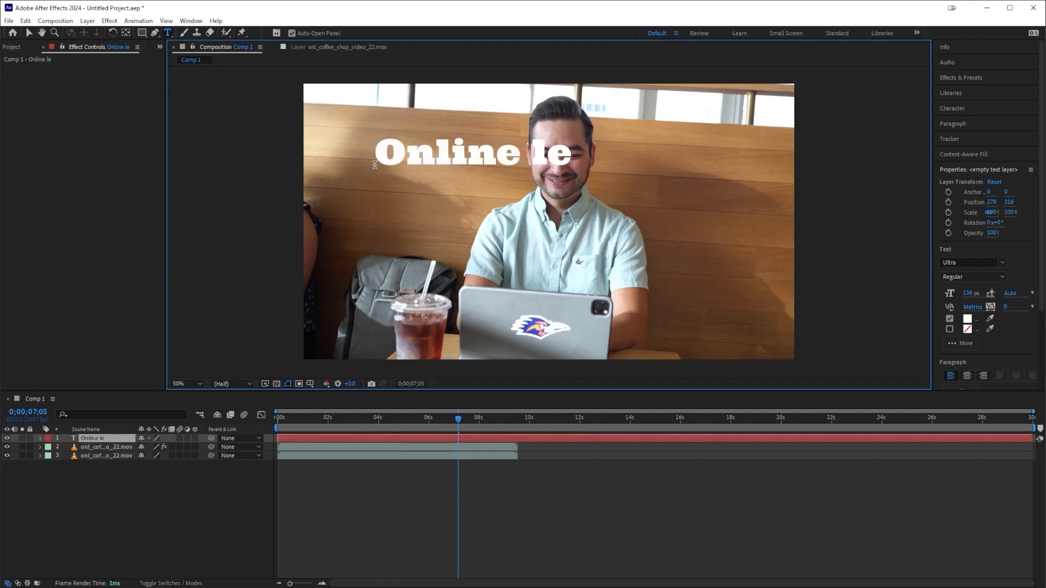
key("BackSpace")
key("BackSpace")
type("earning")
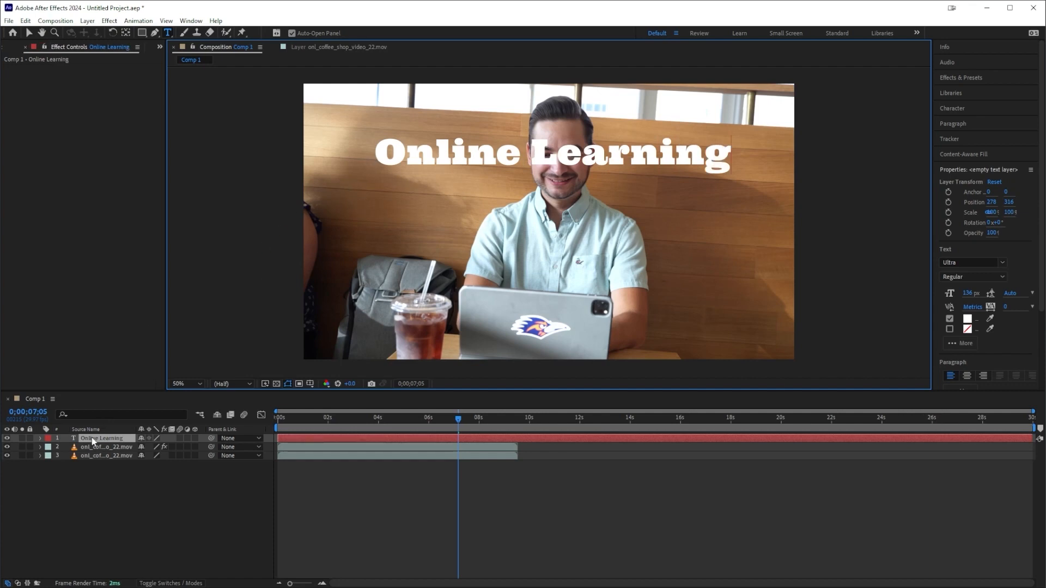
left_click_drag(93, 441, 92, 453)
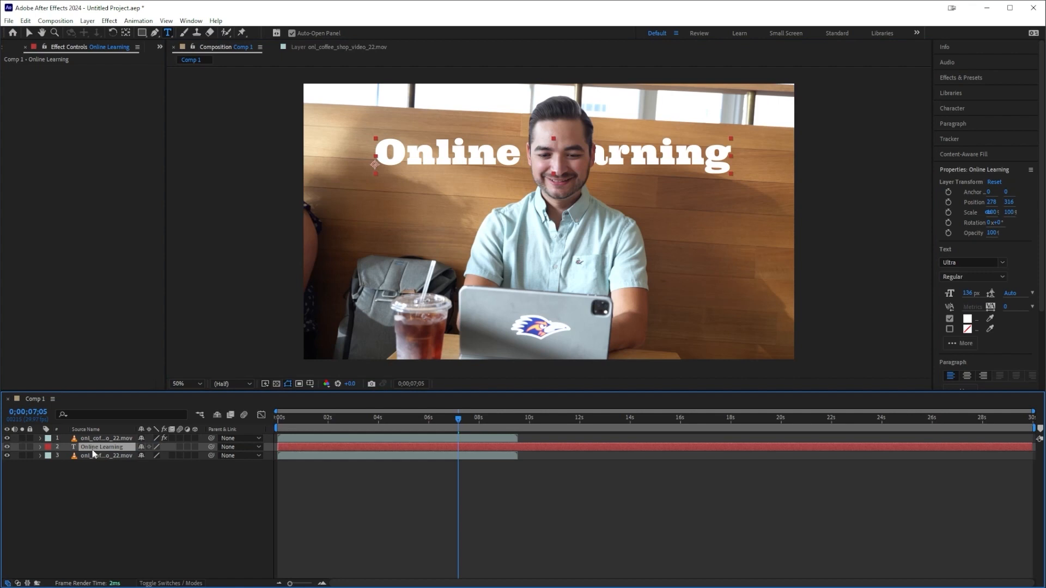
- Keyframe the text's Position at 0;00;00;00 with the text just beyond the frame's right edge, at about 1984, 362
left_click(41, 447)
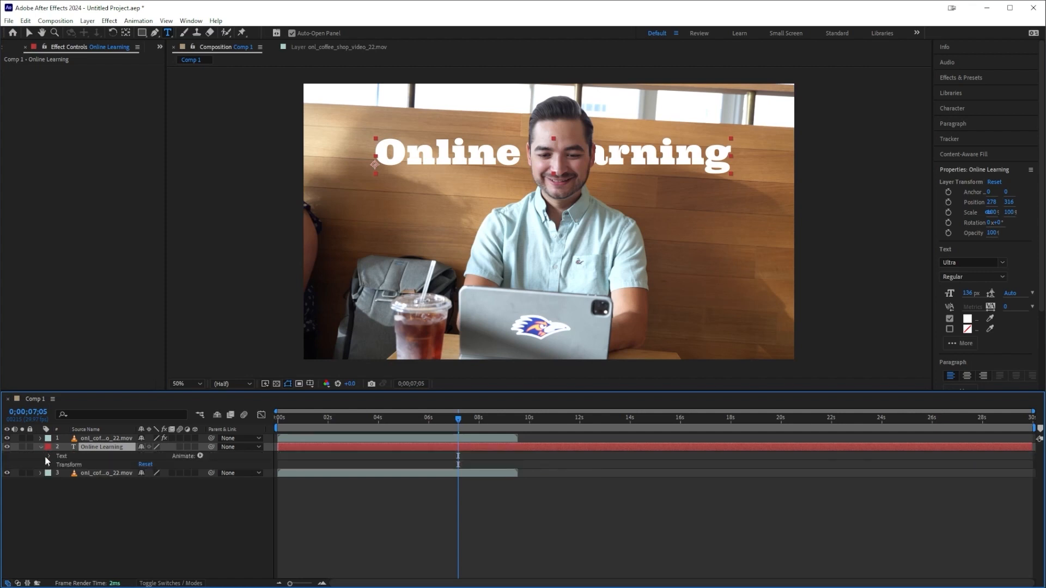
left_click(48, 464)
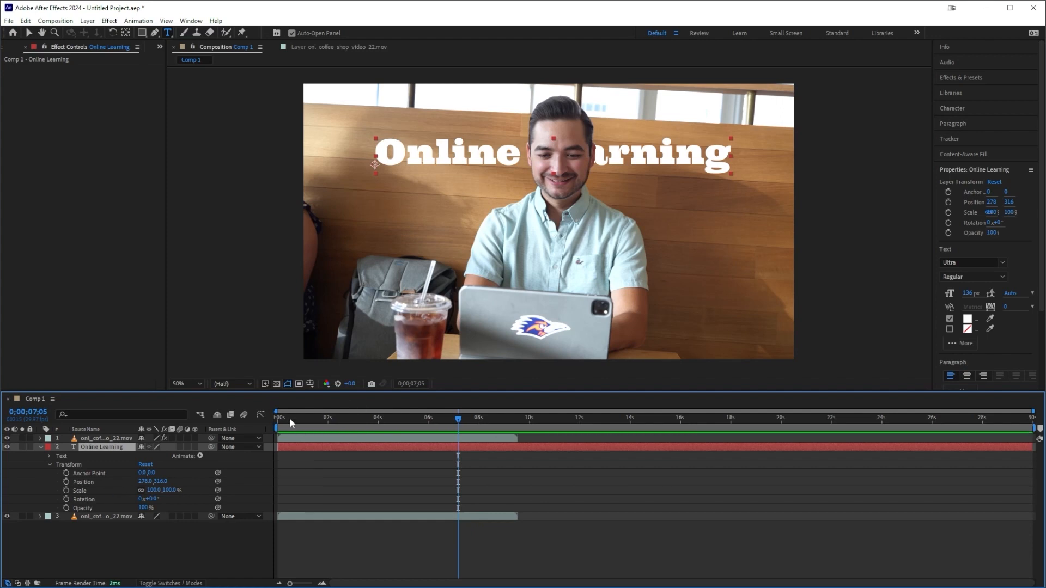
left_click_drag(461, 423, 277, 431)
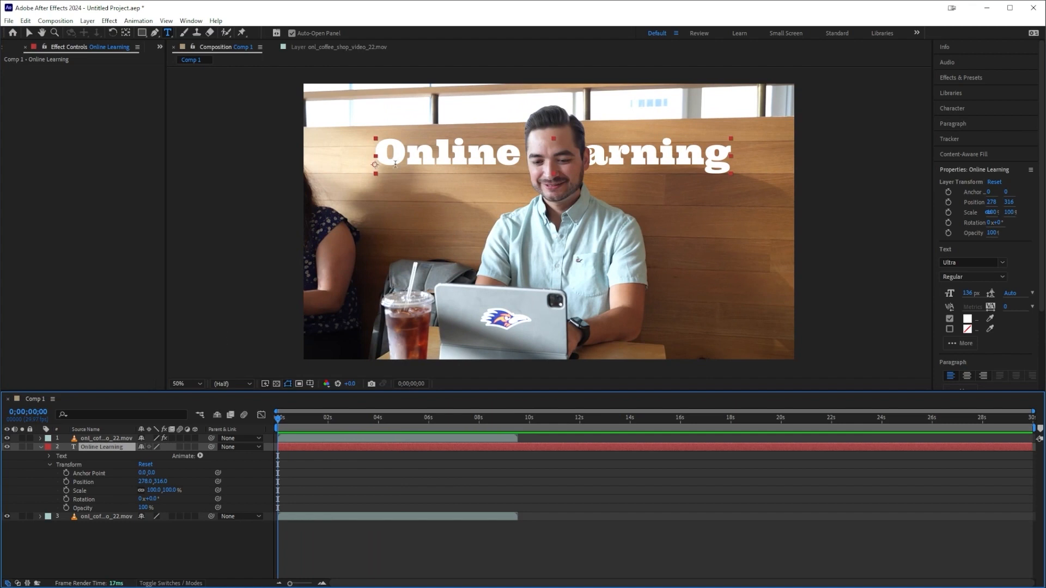
left_click(29, 33)
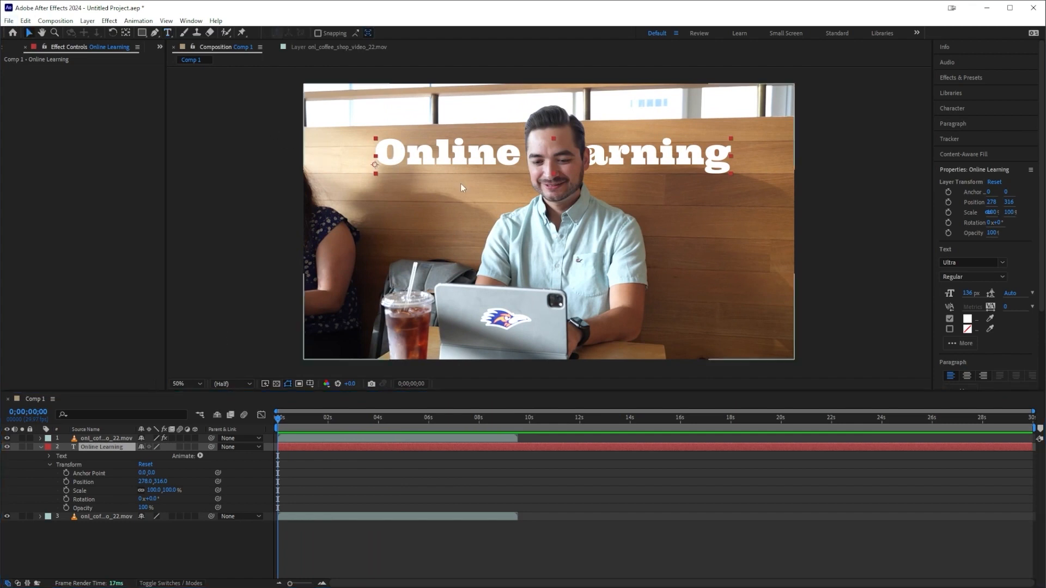
left_click_drag(420, 165, 845, 173)
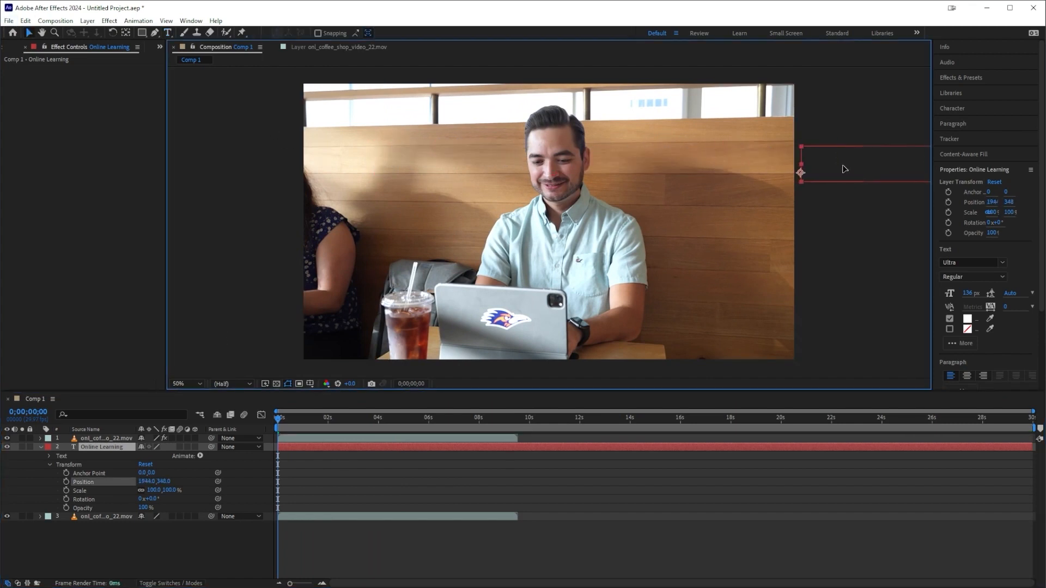
left_click(66, 481)
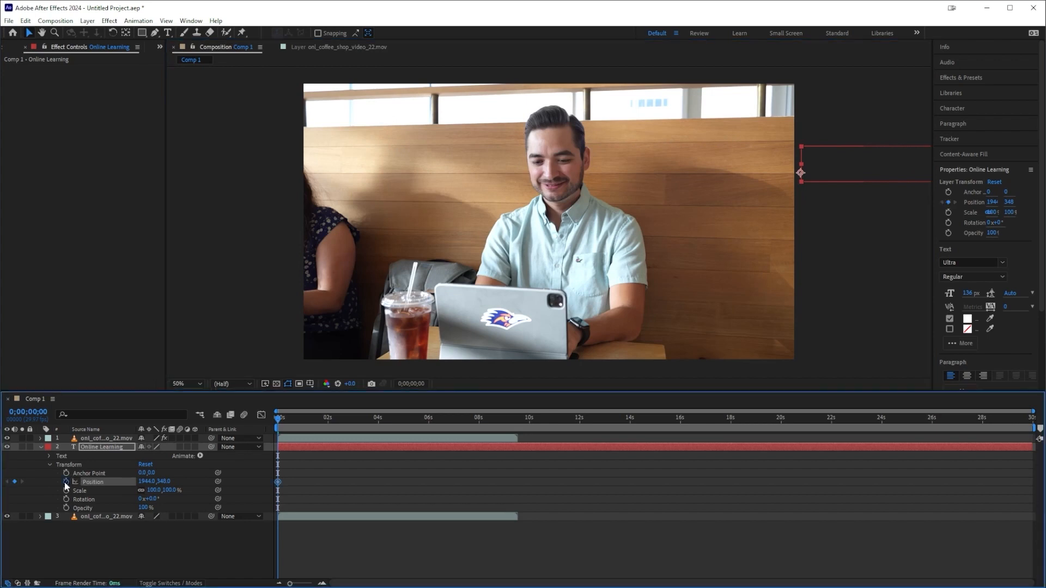
mouse_move(857, 162)
left_mouse_down()
mouse_move(777, 165)
mouse_move(867, 166)
left_mouse_up()
- Add a Position keyframe at 0;00;09;13 with the text moved beyond the frame's left edge, to about -1466, 462
left_click_drag(385, 417, 515, 409)
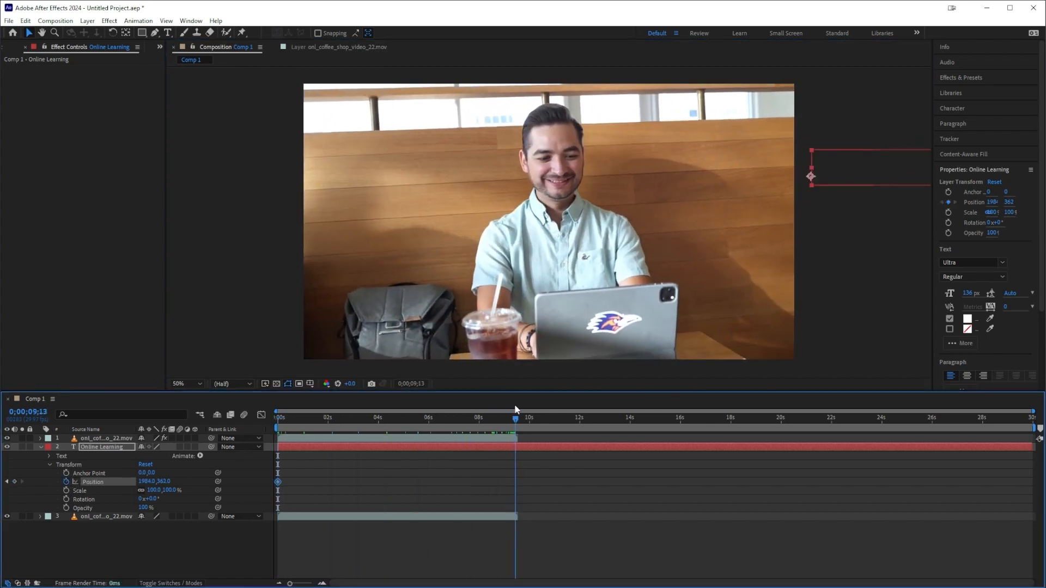
left_click_drag(860, 179, 98, 200)
left_click_drag(376, 186, 252, 189)
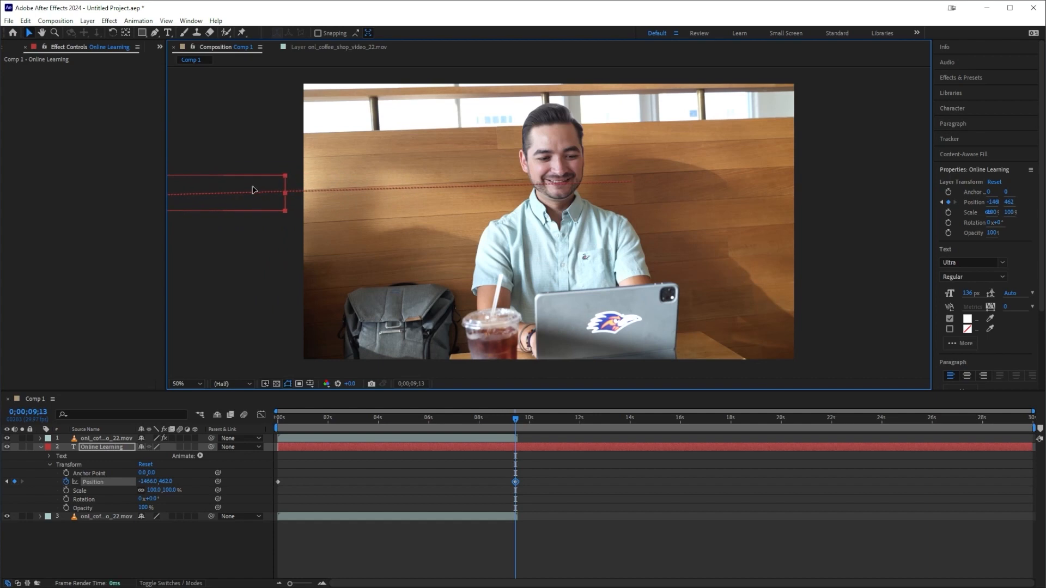
- Preview the text animation from the start of the composition and stop playback after the footage ends
left_click(513, 421)
left_click_drag(514, 421, 266, 417)
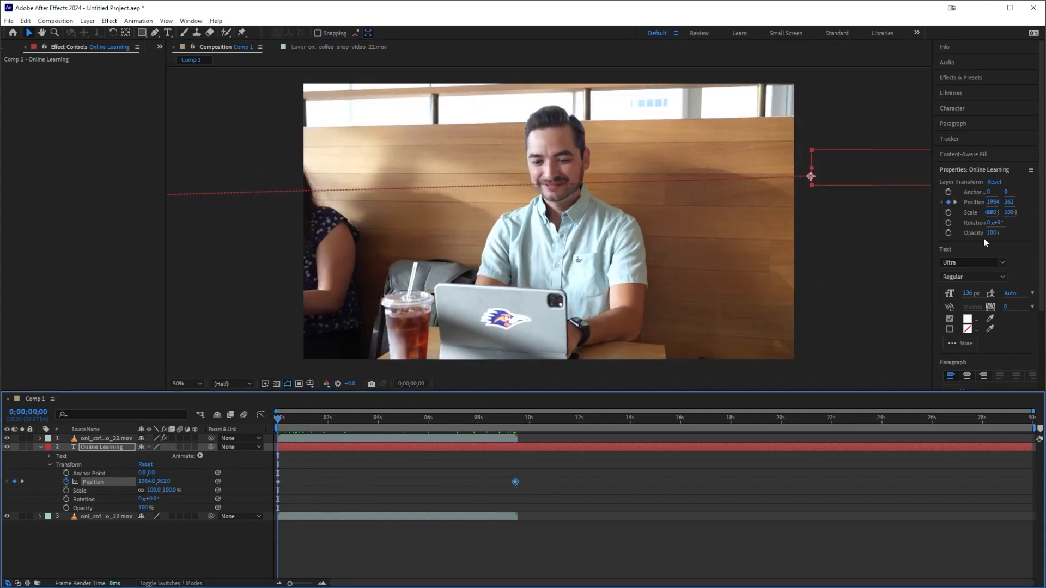
left_click_drag(1040, 258, 1043, 341)
left_click(954, 382)
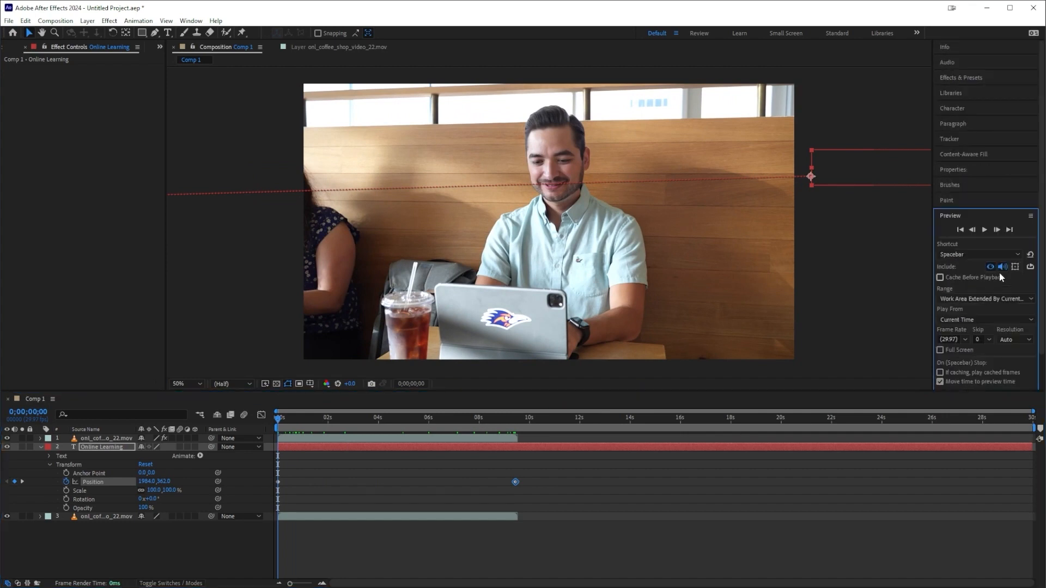
left_click(982, 227)
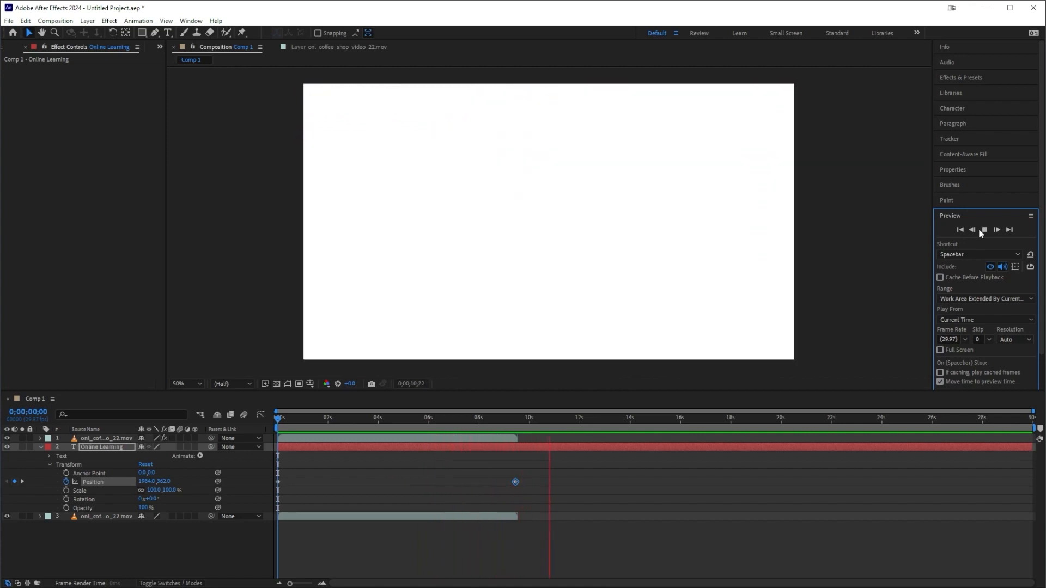
left_click(984, 230)
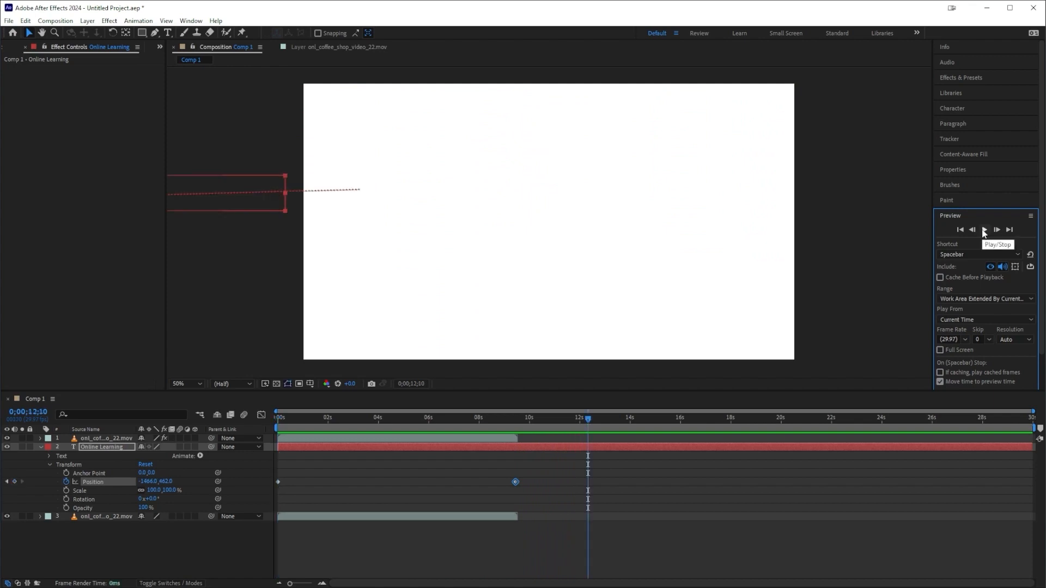